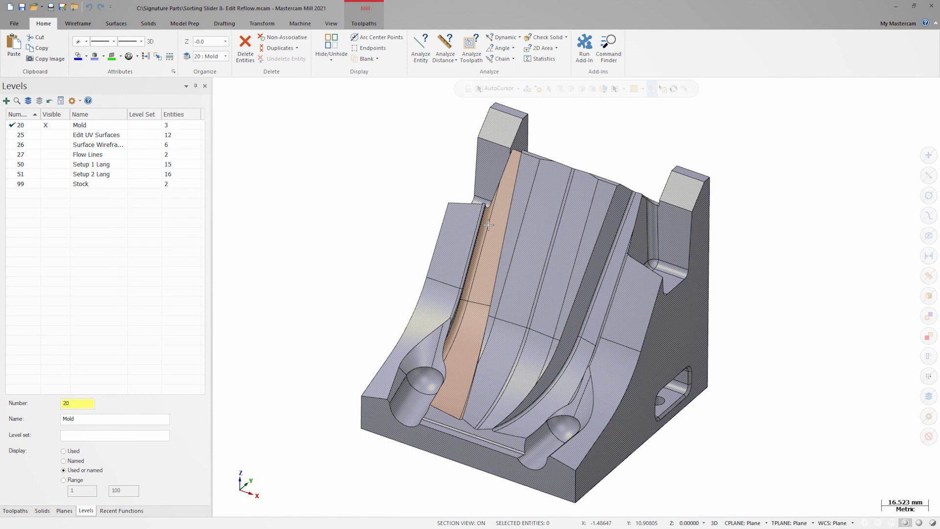
Make level 25, Edit UV Surfaces, the main level and hide all other levels.
left_click(14, 135)
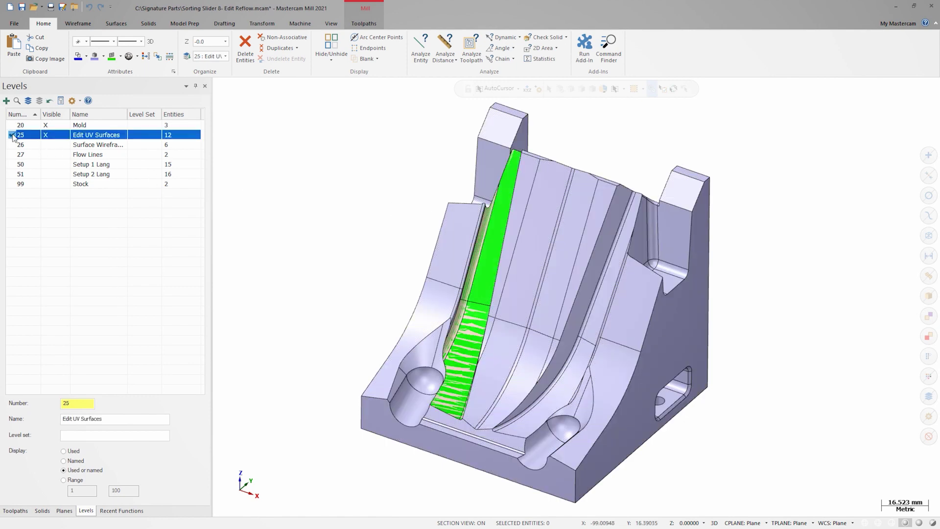
left_click(38, 101)
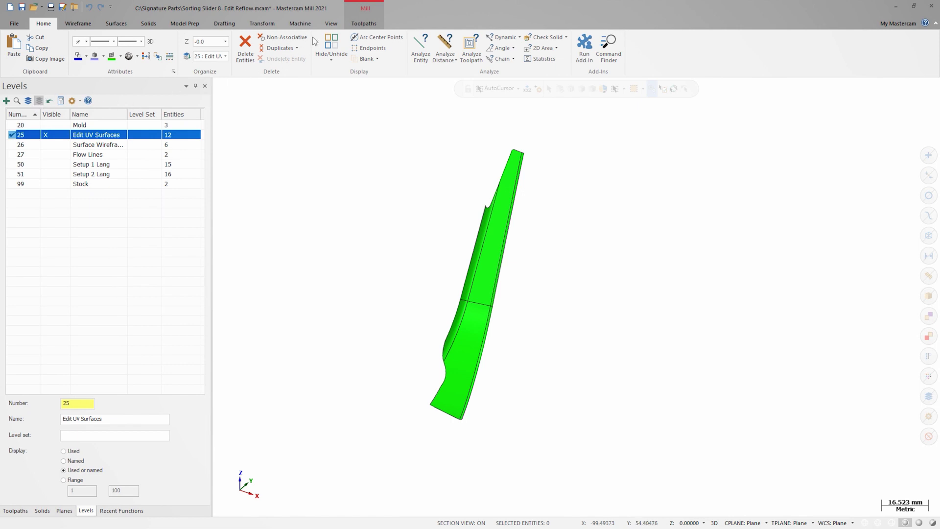
Examine the isolated surfaces' flow lines in wireframe display, then restore outline shading.
left_click(331, 23)
left_click(235, 47)
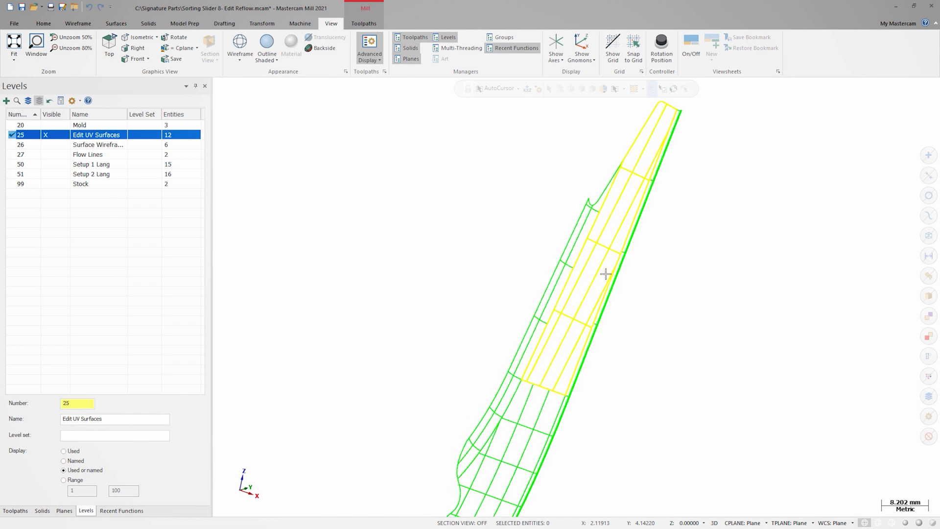
middle_click_drag(759, 262, 719, 253)
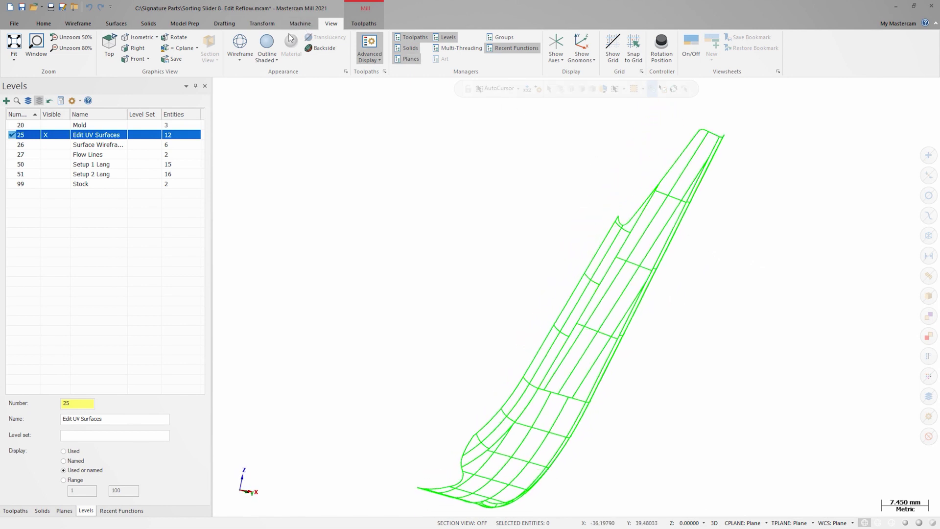
left_click(270, 43)
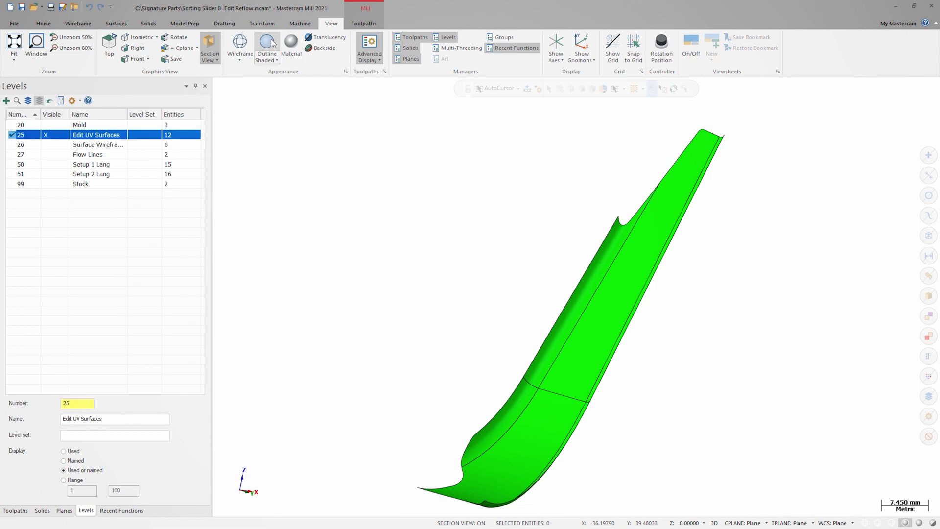
Start Edit UV and select all the green surfaces as its targets.
left_click(118, 24)
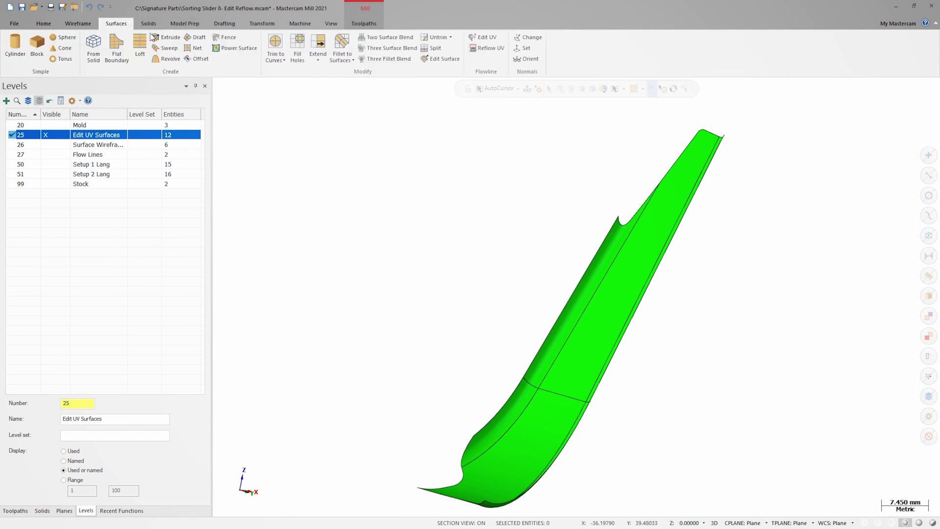
left_click(486, 38)
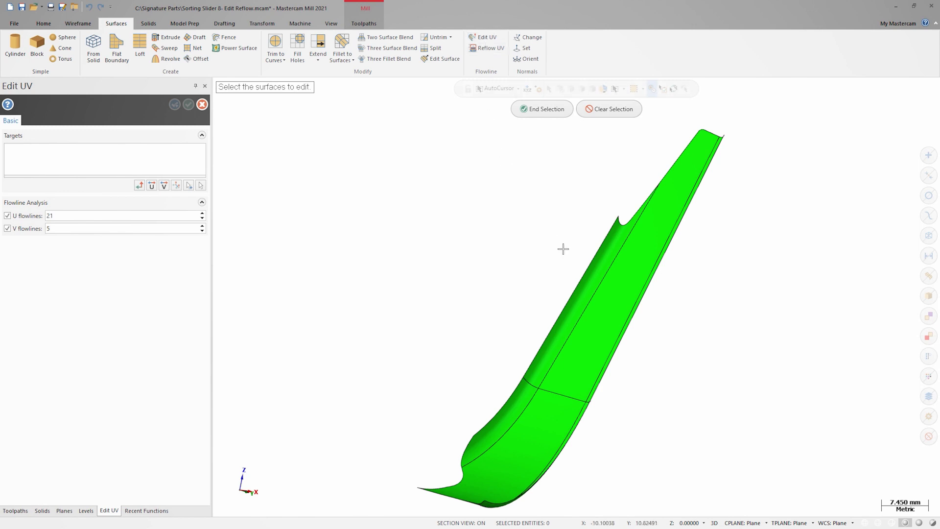
scroll(563, 249, "down", 3)
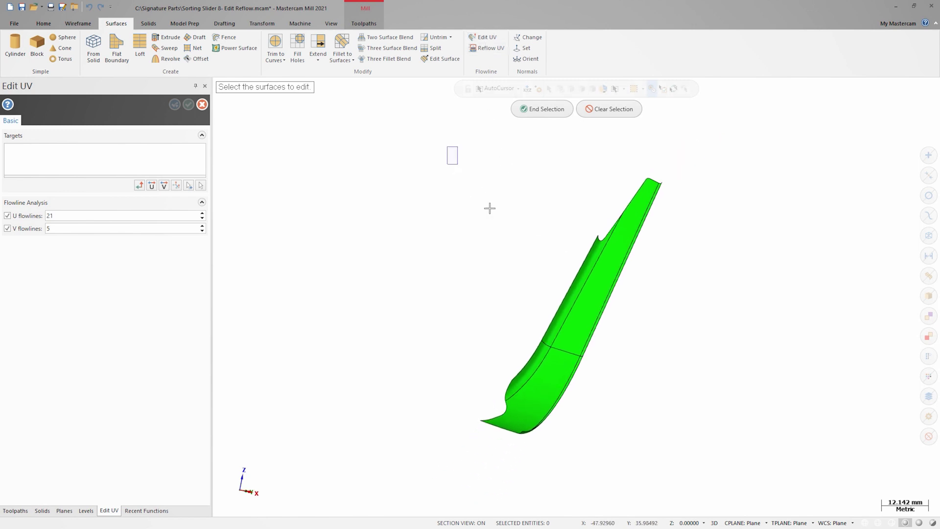
left_click_drag(489, 209, 685, 461)
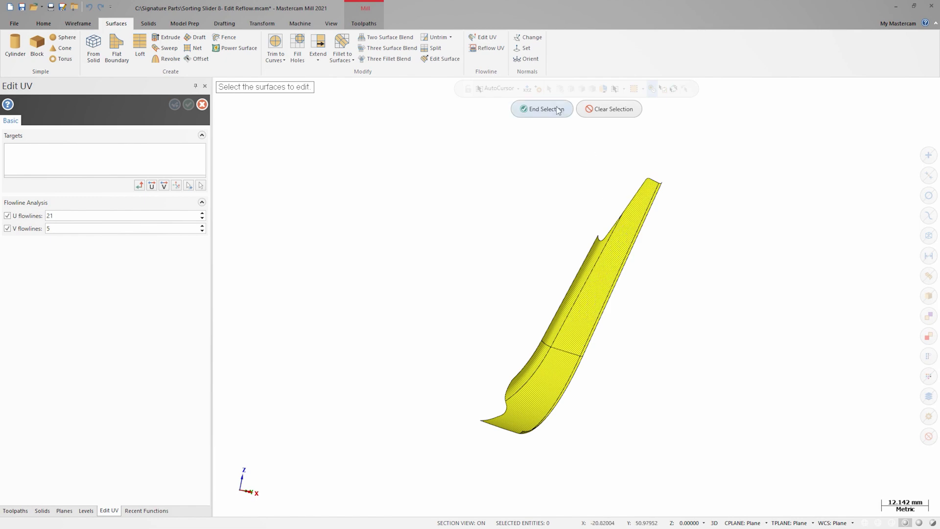
left_click(559, 110)
scroll(551, 117, "up", 1)
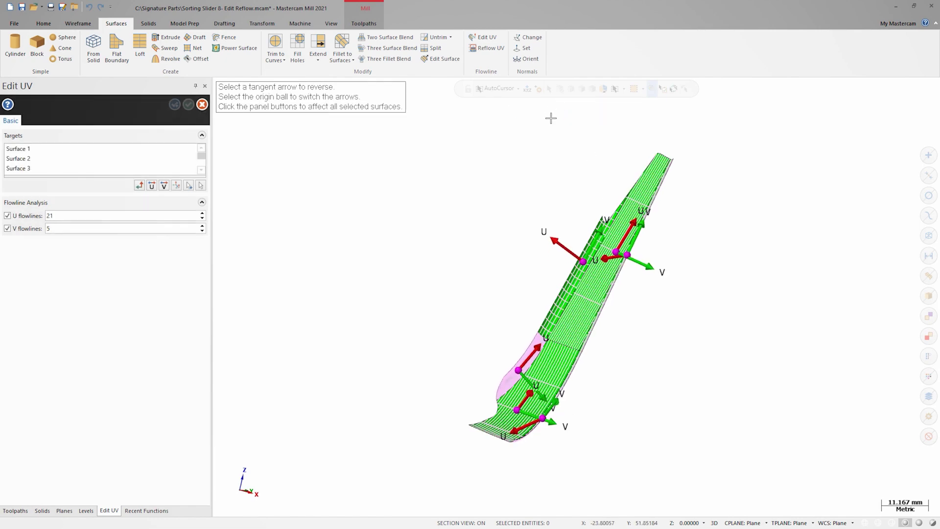
Try reversing and swapping the U and V directions of the long upper fillet surface beside the main face.
scroll(550, 118, "up", 5)
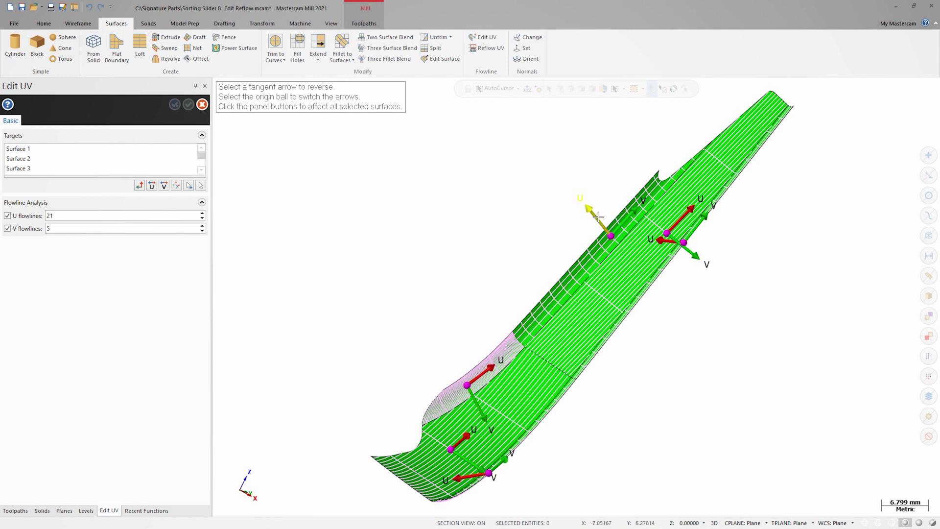
left_click(610, 236)
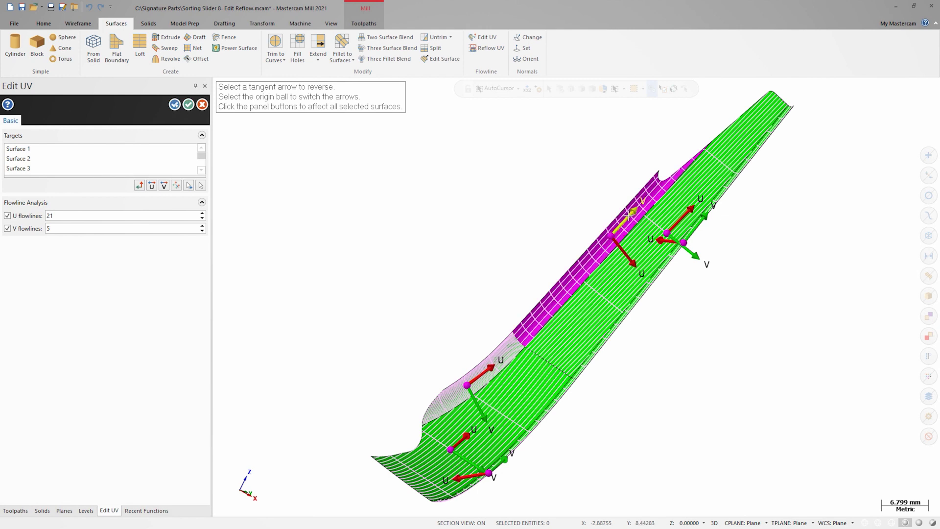
left_click(627, 221)
left_click(598, 249)
left_click(623, 250)
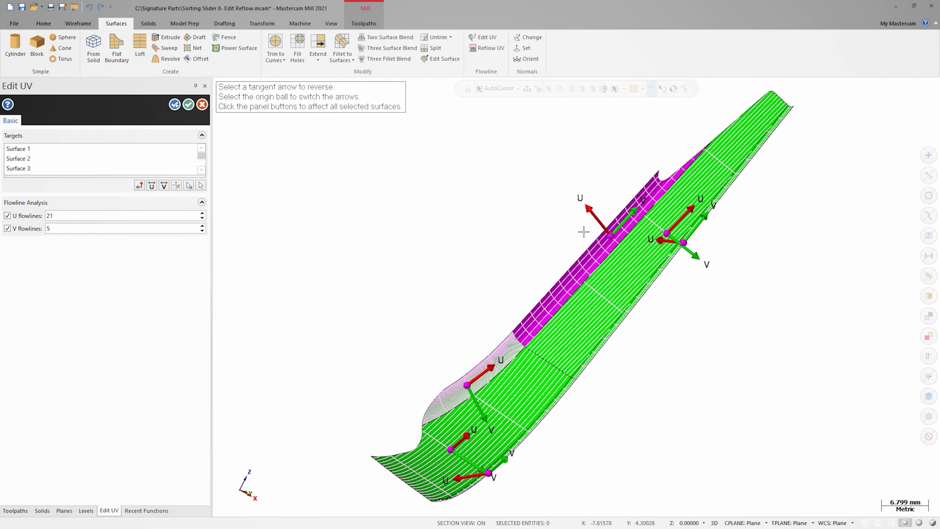
left_click(610, 236)
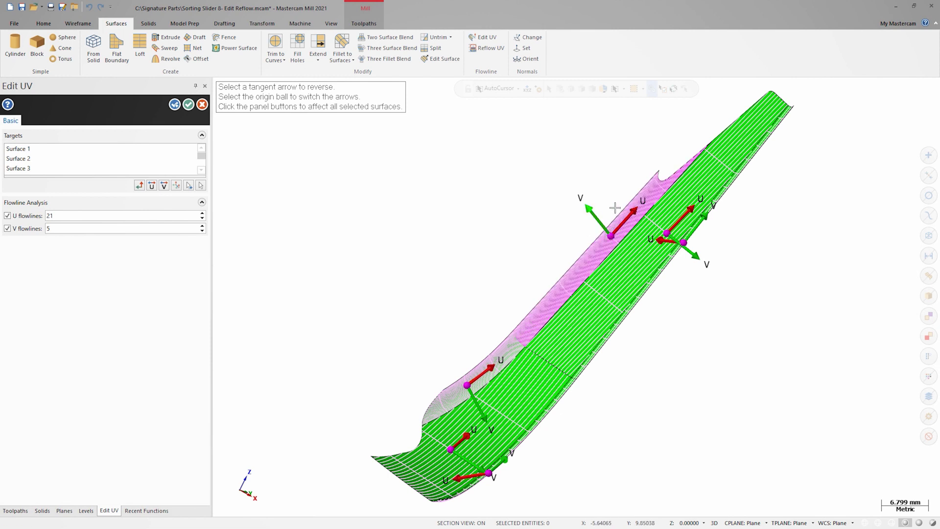
left_click(611, 236)
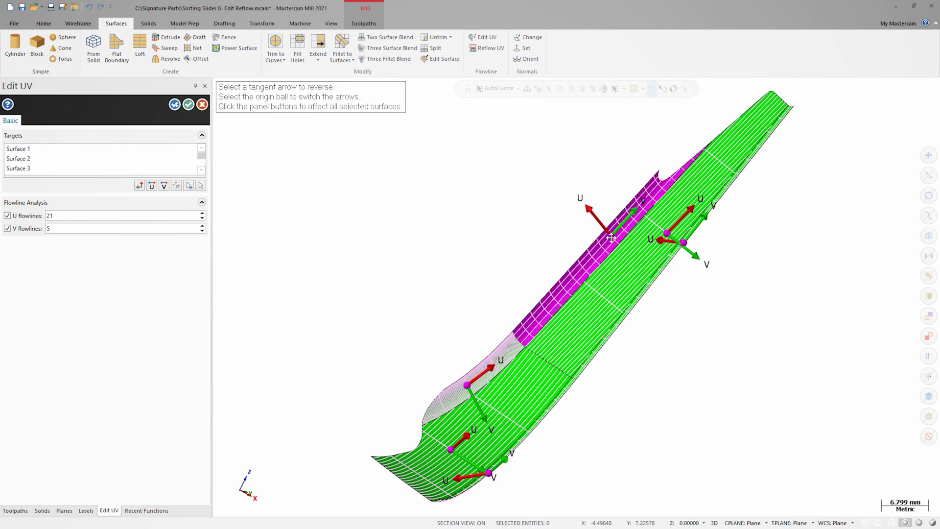
Propagate the flow direction of the lower main face to the other selected surfaces and accept the Edit UV changes.
left_click(179, 188)
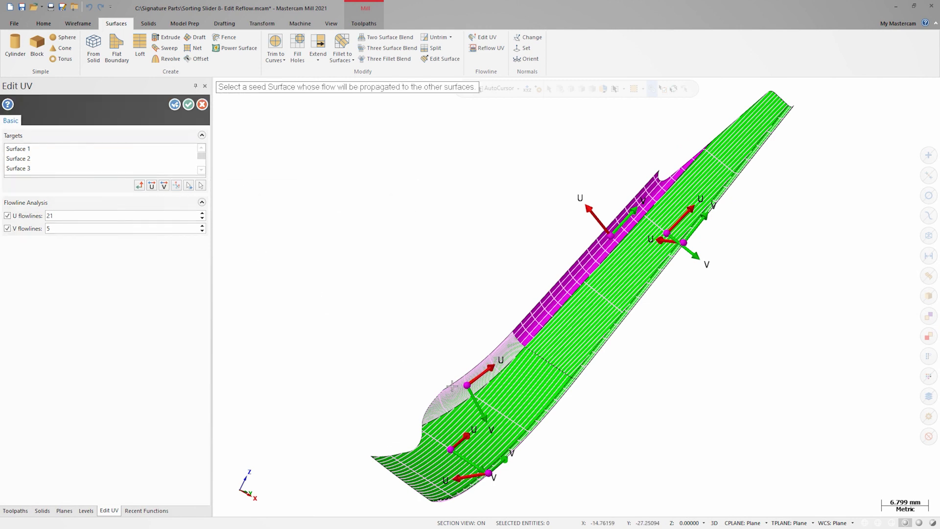
left_click(505, 415)
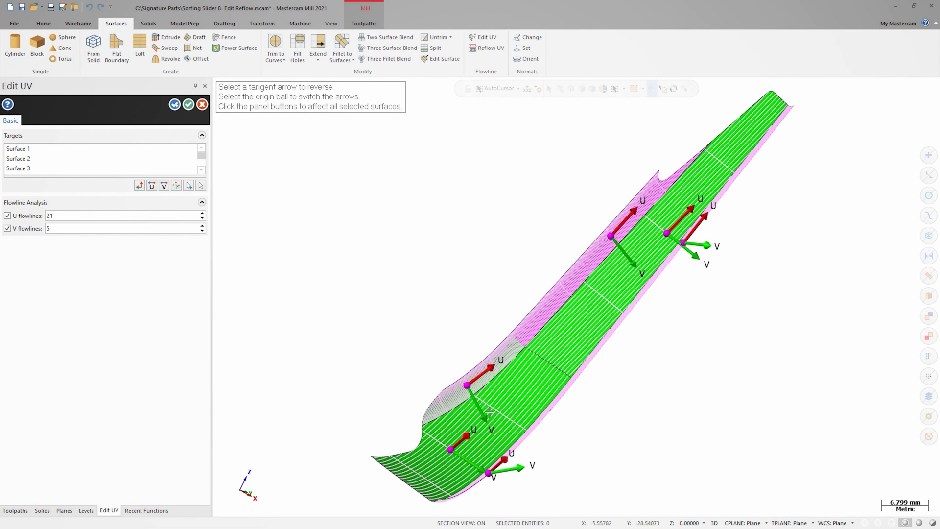
middle_click_drag(632, 269, 663, 294)
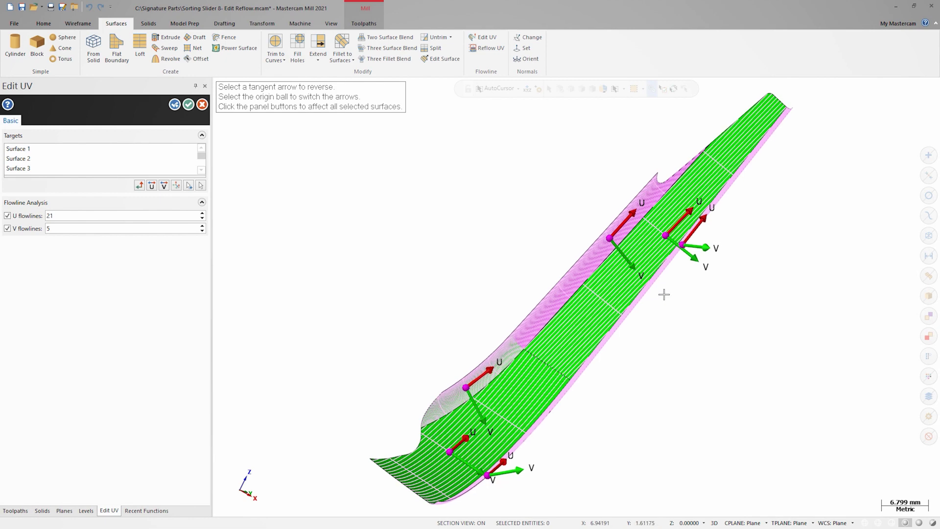
scroll(663, 294, "up", 3)
scroll(664, 294, "up", 7)
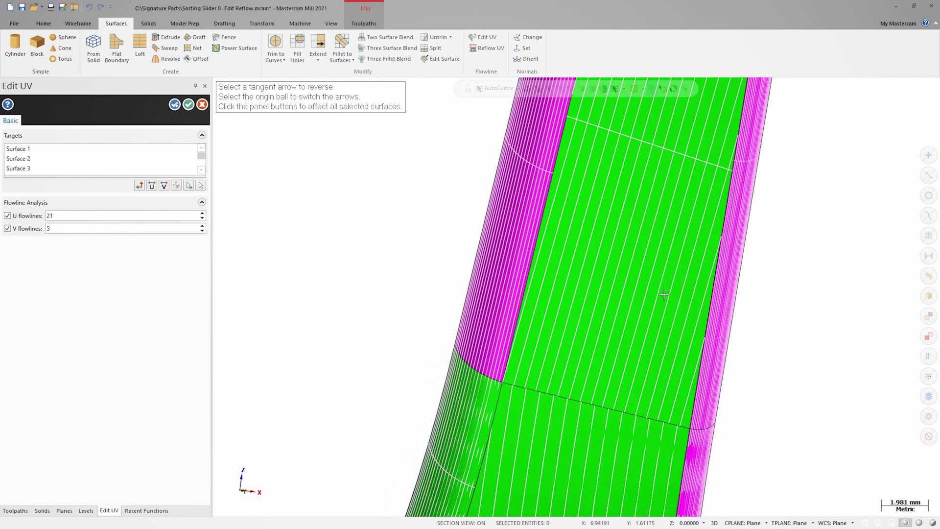
scroll(663, 293, "up", 3)
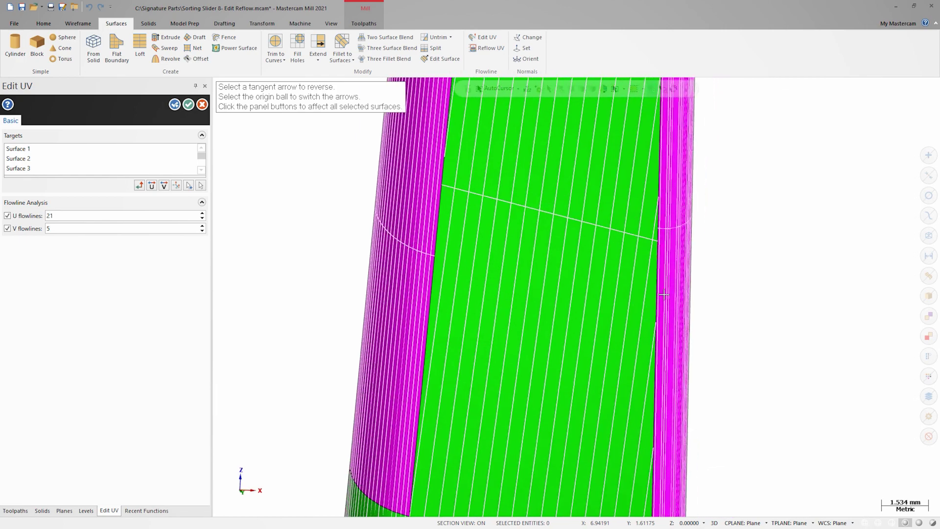
scroll(663, 294, "down", 6)
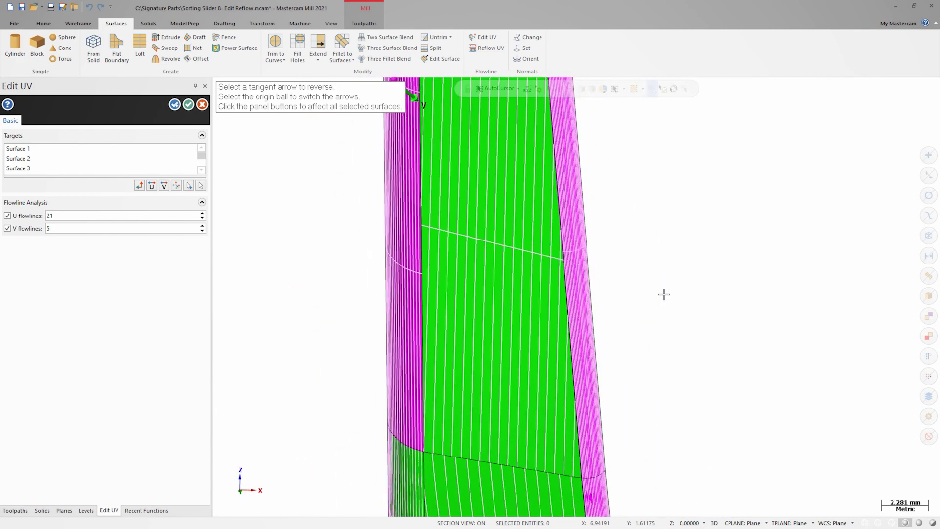
scroll(663, 294, "up", 3)
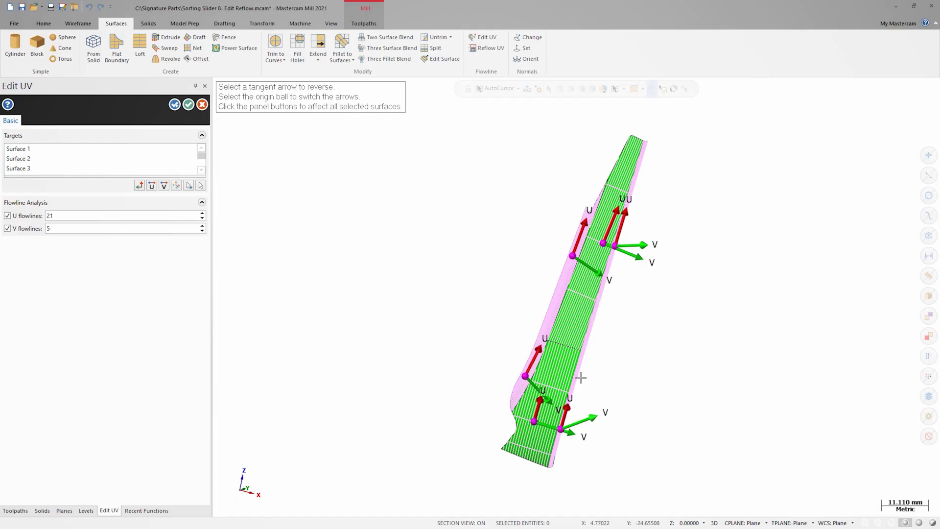
left_click(189, 105)
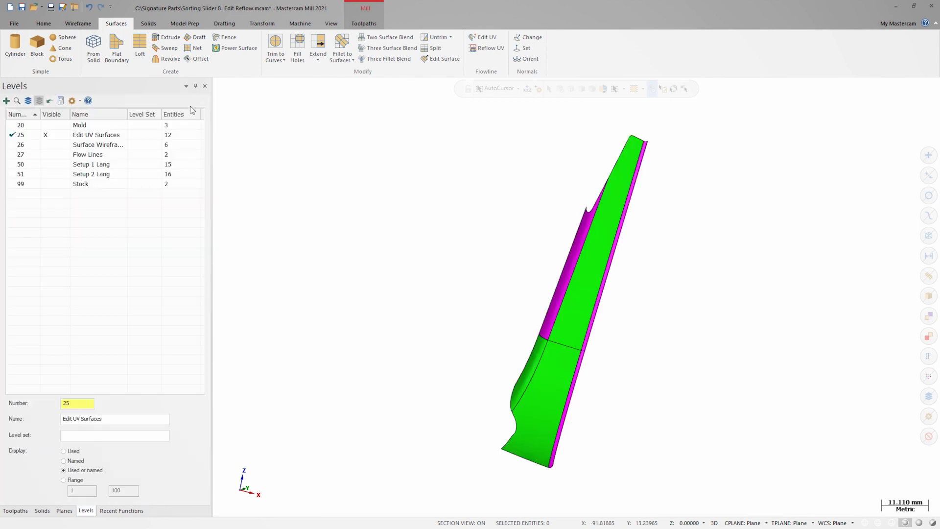
Start Reflow UV in Modify mode on the long upper main face and try the Rotation angle option with the compass.
left_click(488, 49)
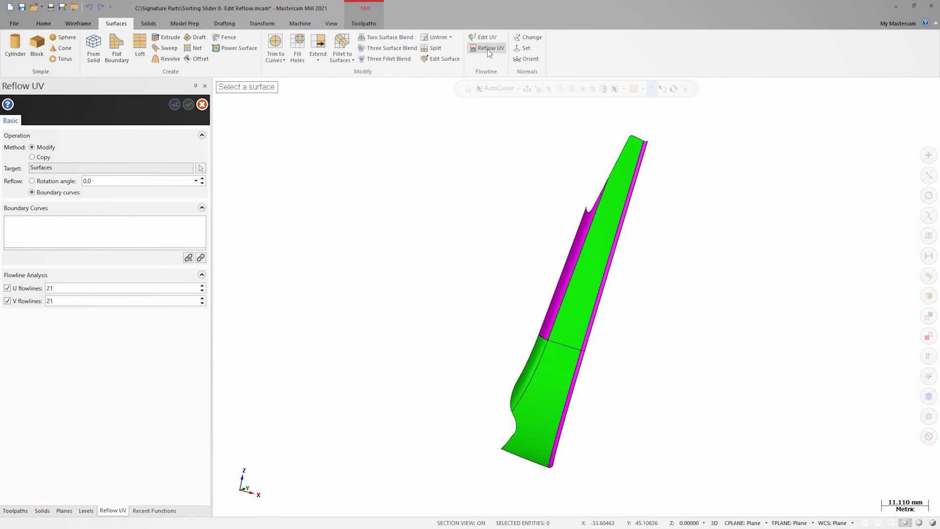
left_click(32, 181)
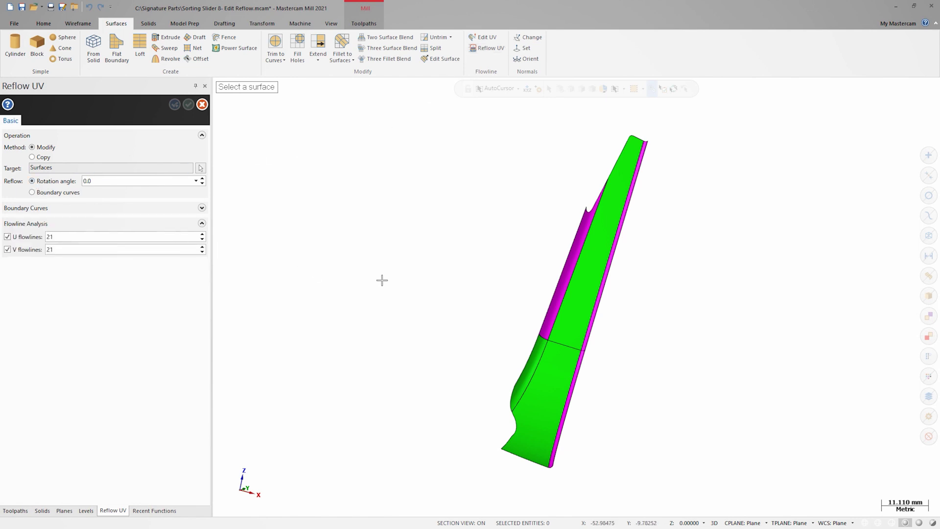
left_click(587, 294)
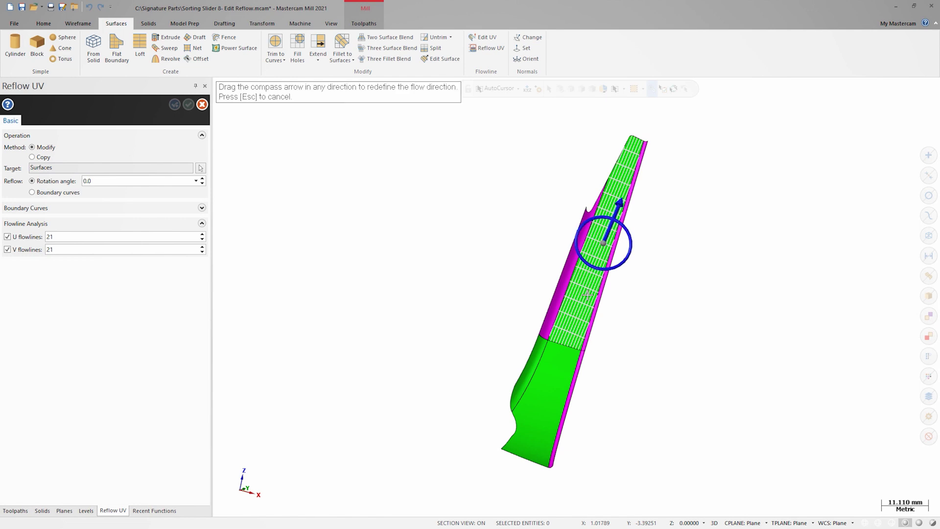
key("alt+2")
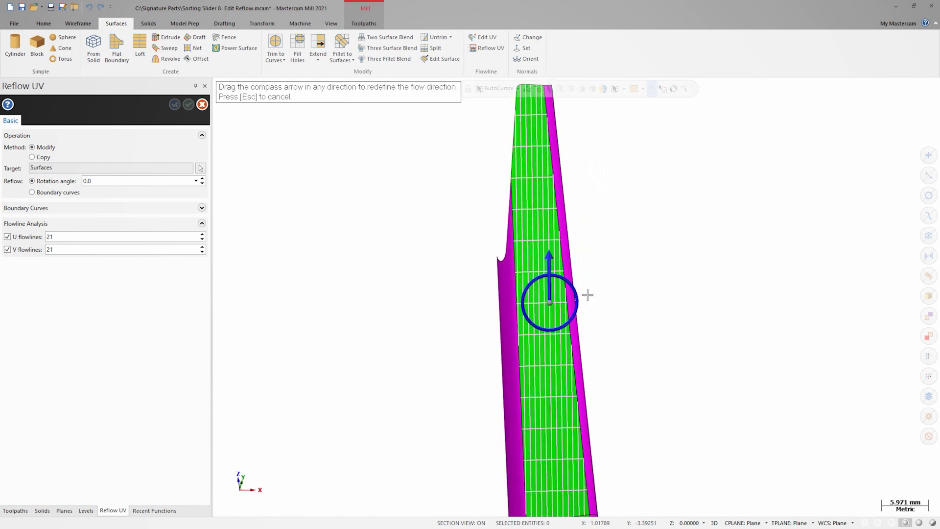
left_click_drag(581, 292, 549, 250)
scroll(505, 248, "down", 3)
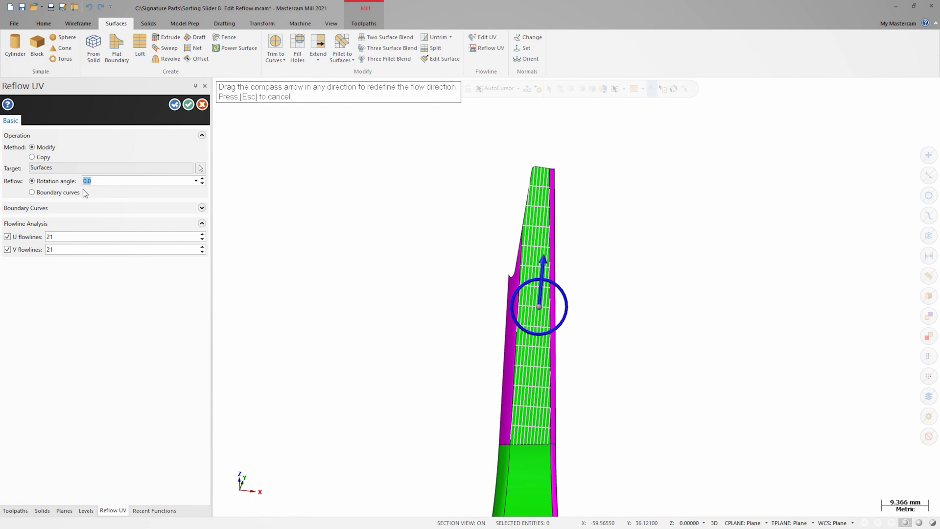
Switch the reflow to Boundary curves and show the surface wireframe on level 26.
left_click(33, 193)
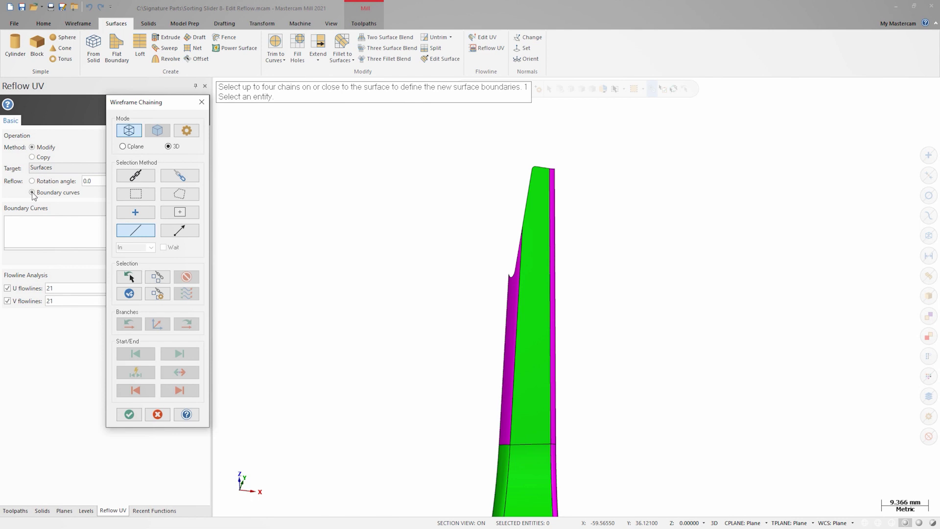
left_click(87, 511)
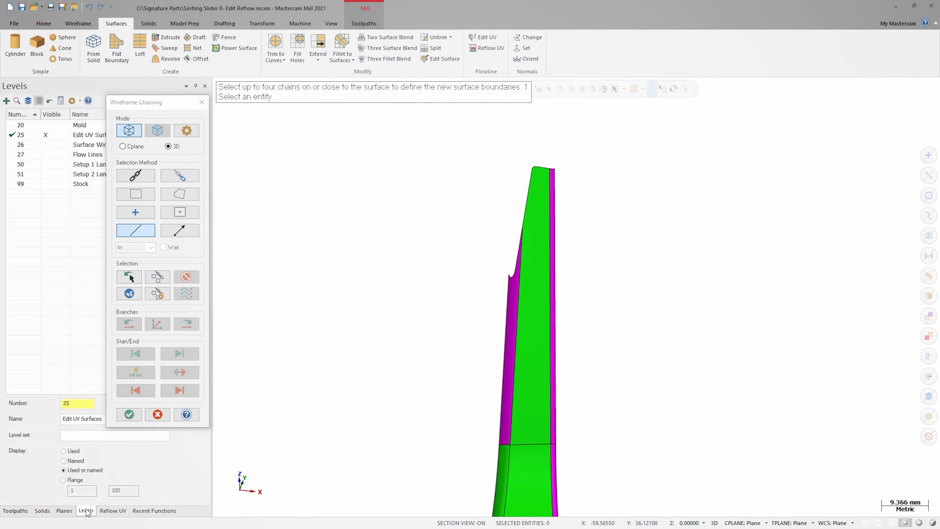
left_click(53, 145)
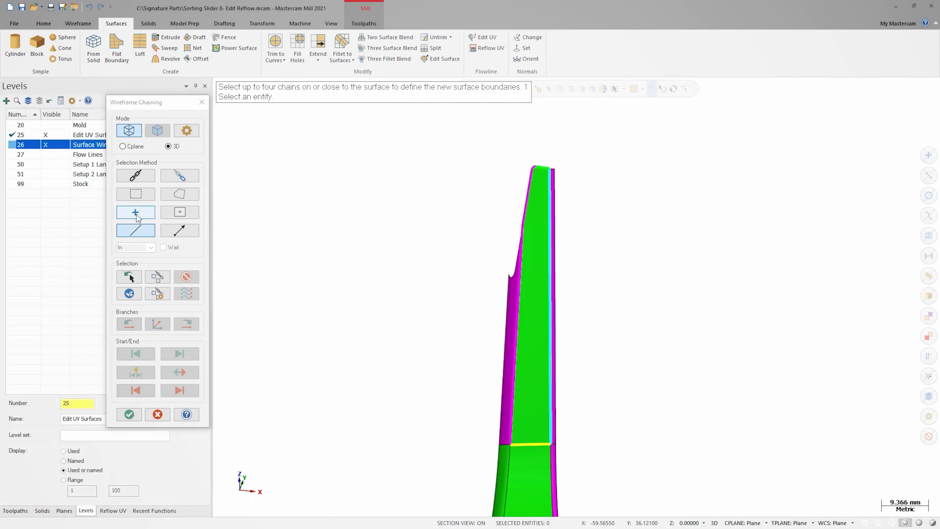
Make a partial chain up the face's long edge on the wide fillet side, extending it around the rounded upper corner.
left_click(191, 176)
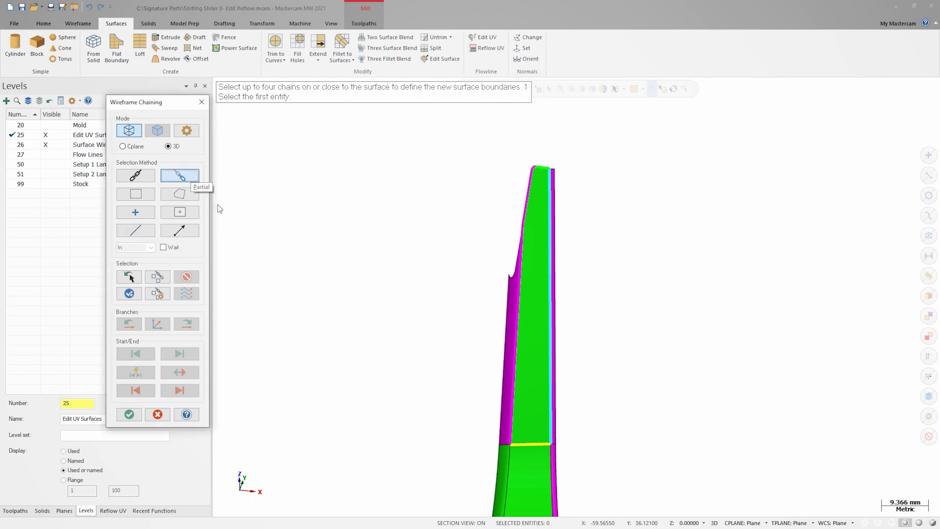
scroll(402, 357, "up", 3)
middle_click_drag(420, 371, 438, 422)
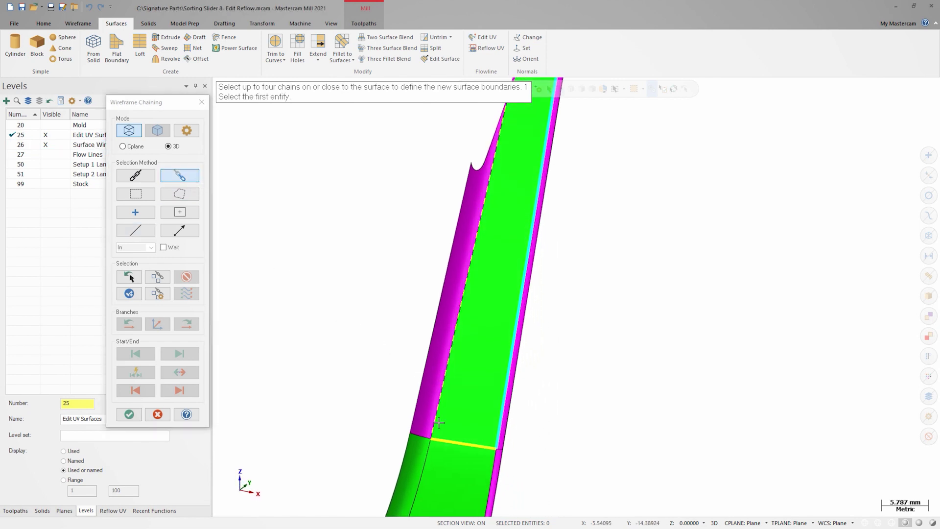
left_click(436, 422)
scroll(433, 416, "down", 2)
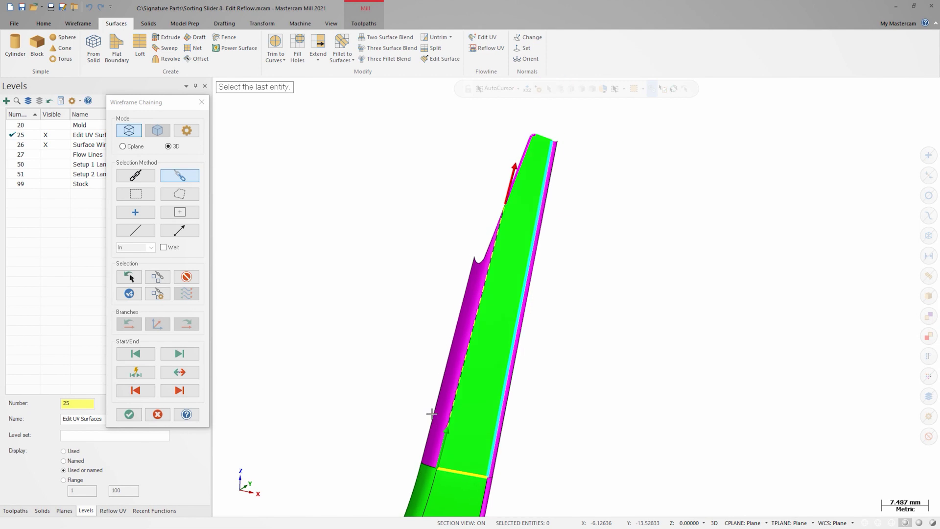
left_click(188, 392)
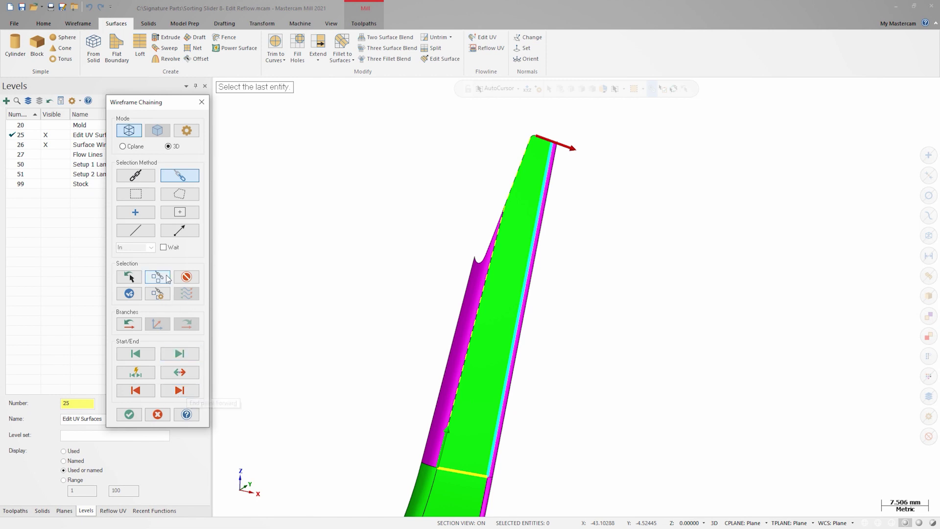
Add the face's short upper edge, opposite long edge and lower edge as single-entity chains, and accept the four boundary chains.
left_click(142, 231)
scroll(321, 209, "up", 8)
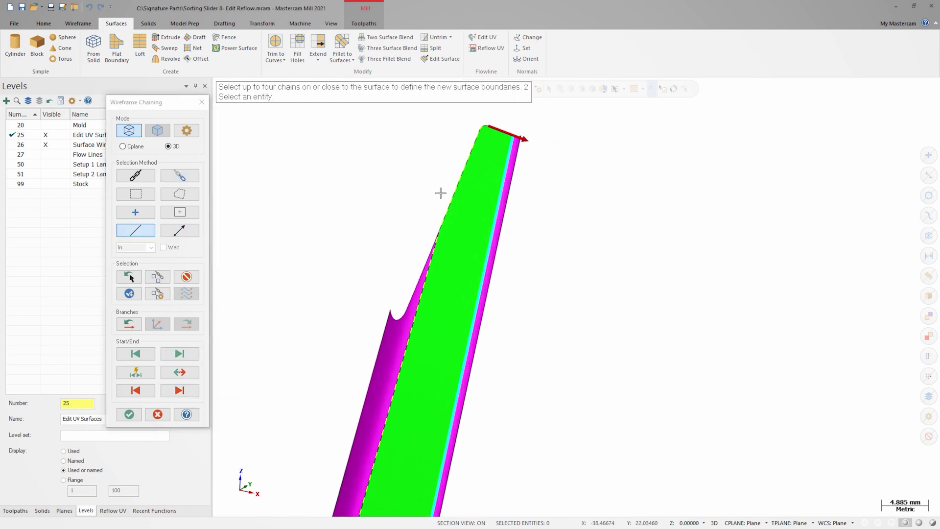
scroll(442, 180, "up", 4)
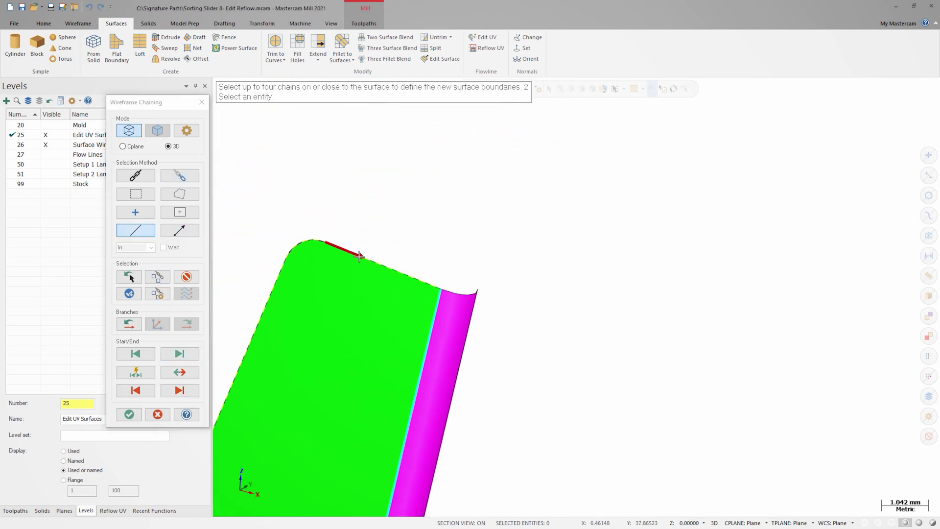
left_click(359, 256)
left_click(446, 307)
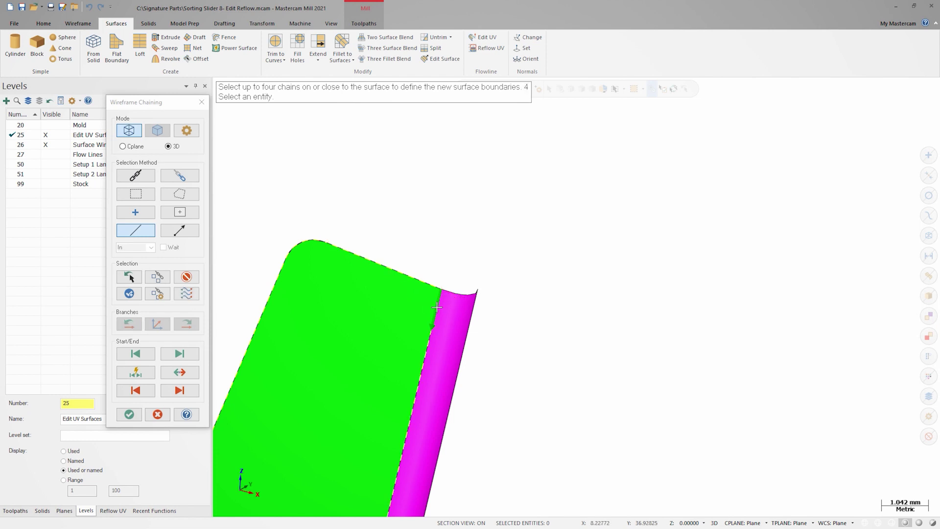
scroll(438, 308, "down", 12)
scroll(437, 306, "up", 2)
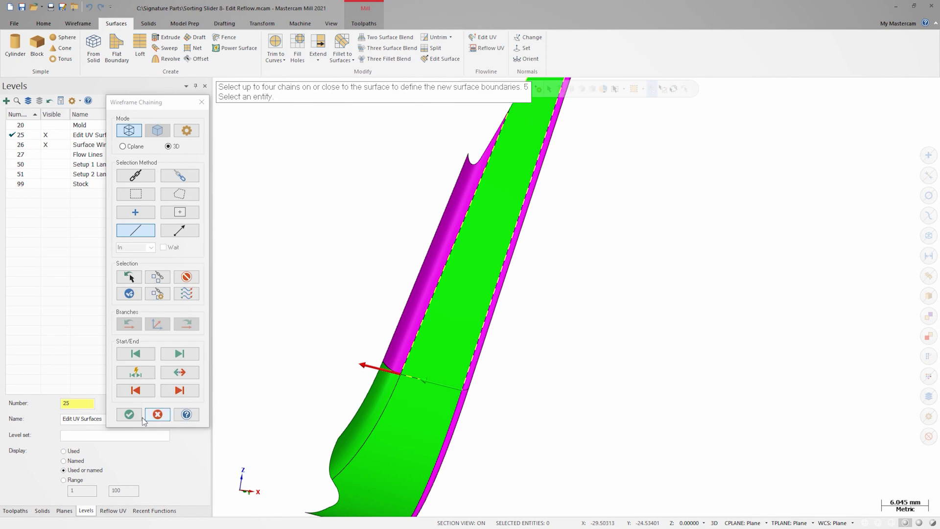
left_click(129, 414)
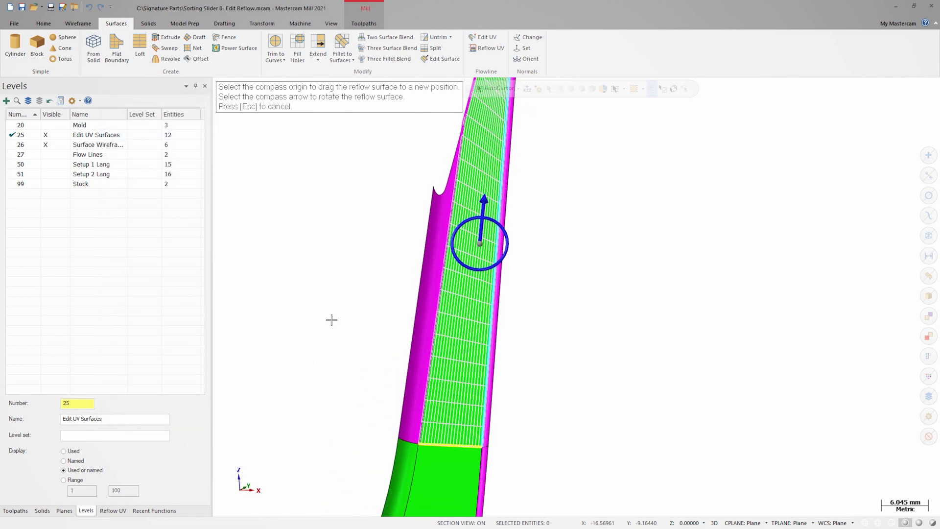